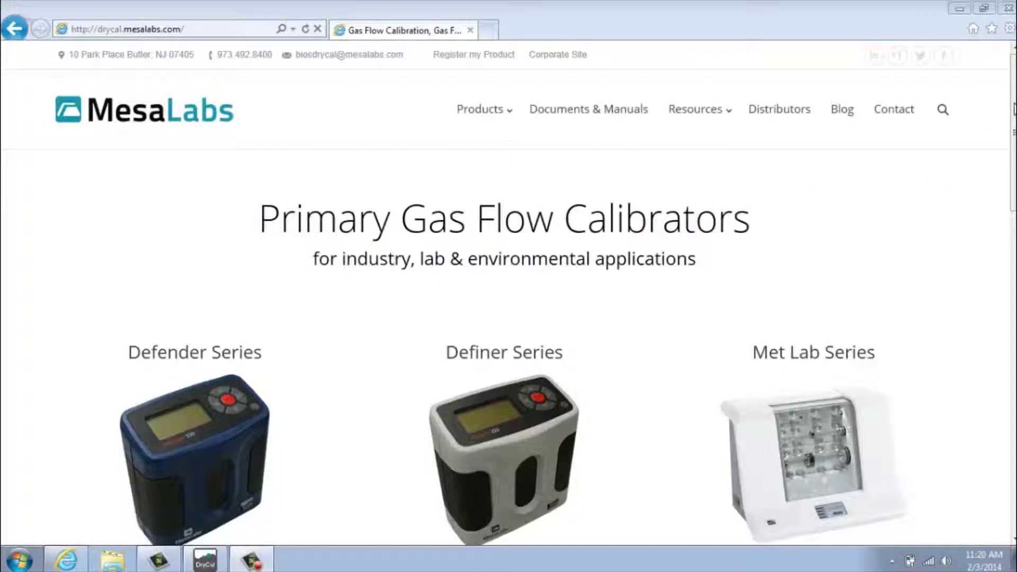
Go from the calibrators home page to DryCal Pro Software and its free DC Pro Basic download form.
left_click_drag(1013, 108, 990, 319)
left_click(854, 425)
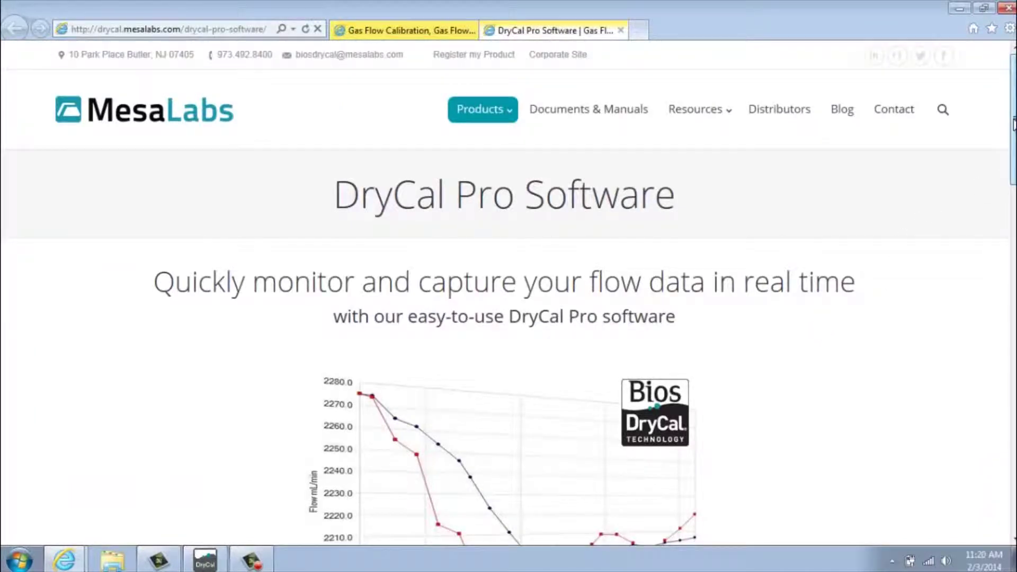
left_click_drag(1008, 154, 991, 327)
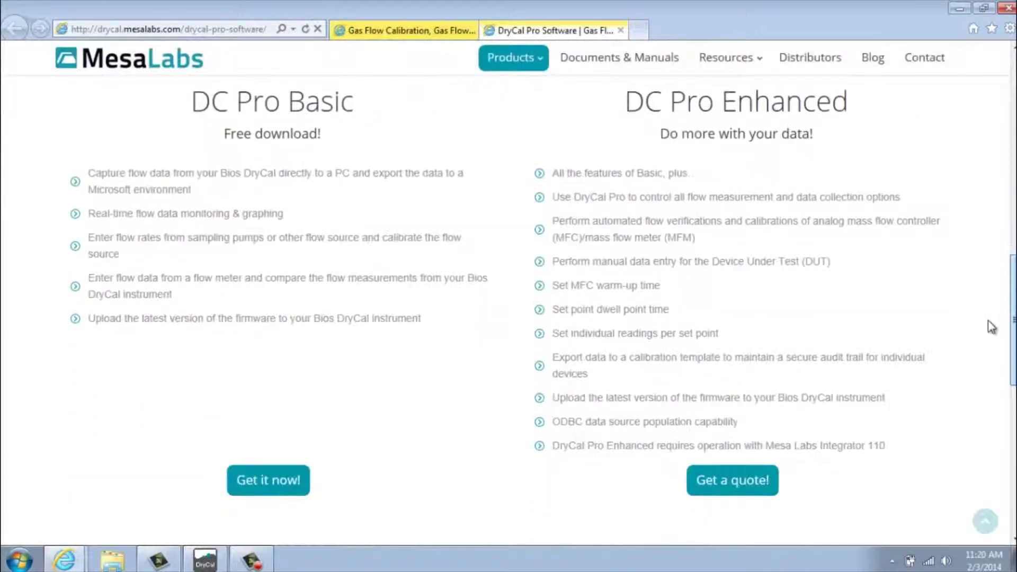
left_click(266, 490)
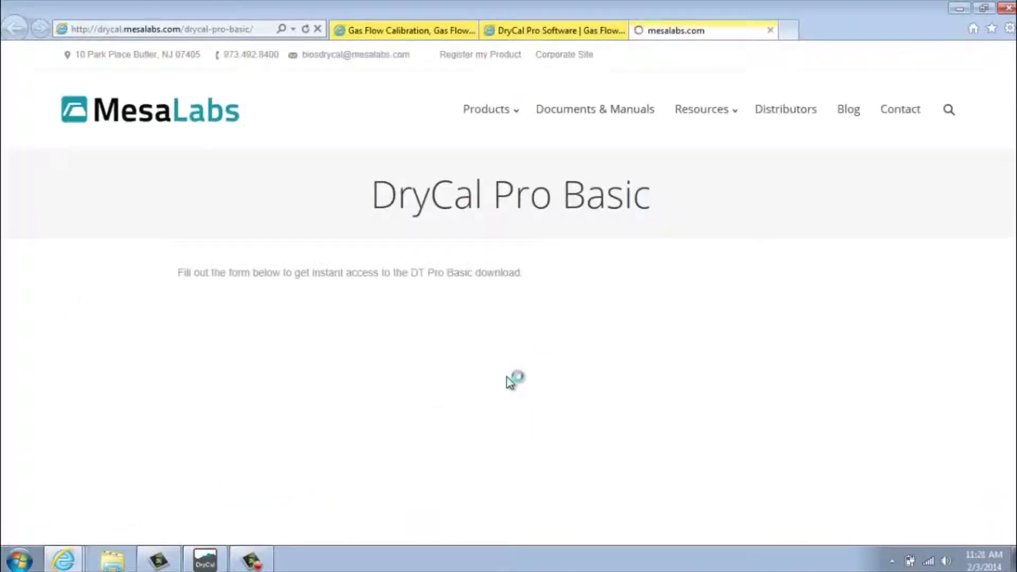
scroll(551, 350, "down", 1)
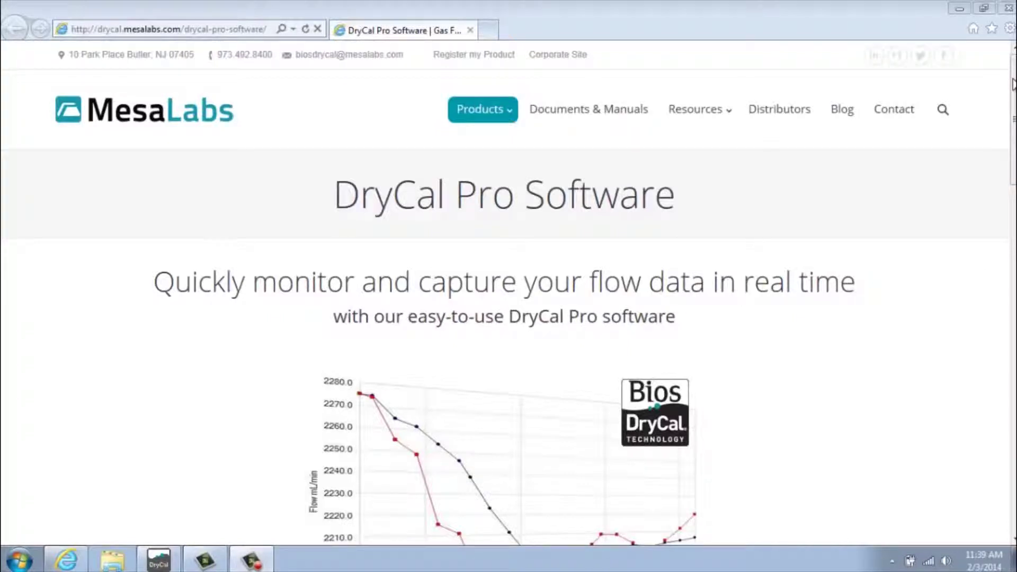
Scroll through the DryCal Pro download instructions to read their steps.
scroll(508, 291, "down", 10)
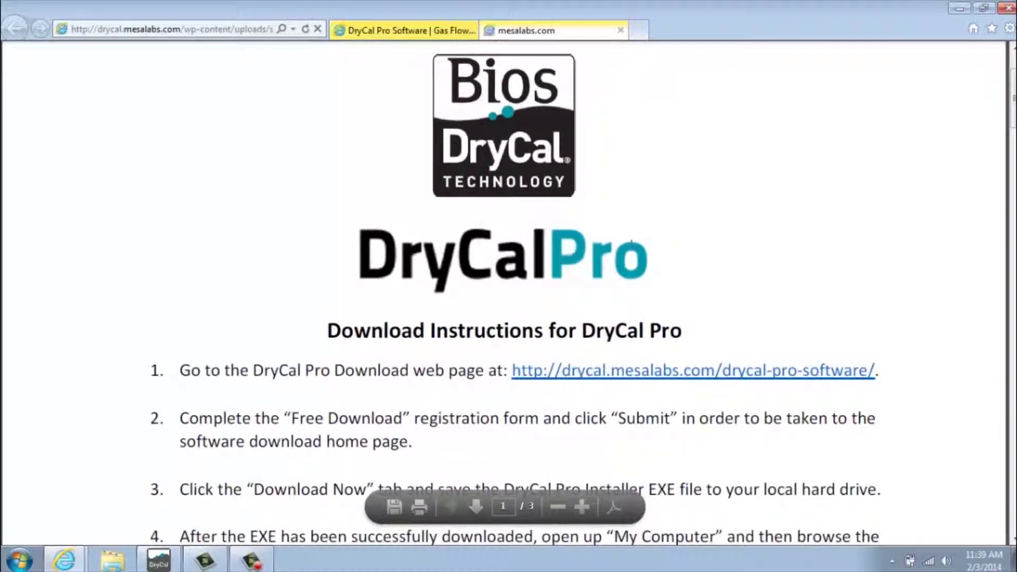
scroll(631, 245, "down", 3)
scroll(631, 311, "down", 6)
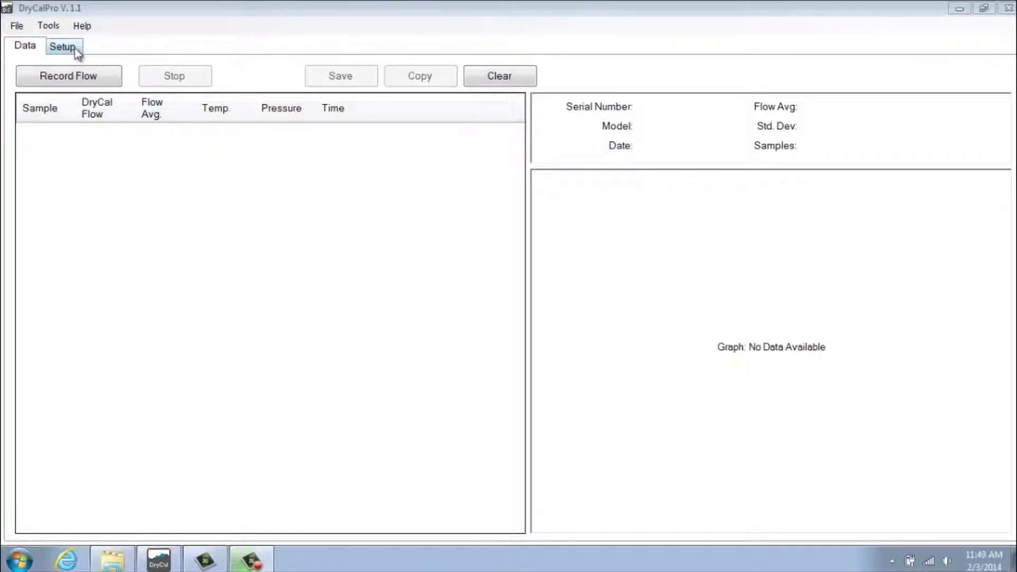
Set the instrument port to COM3 and confirm the DEFENDER 530 communication test succeeds.
left_click(75, 49)
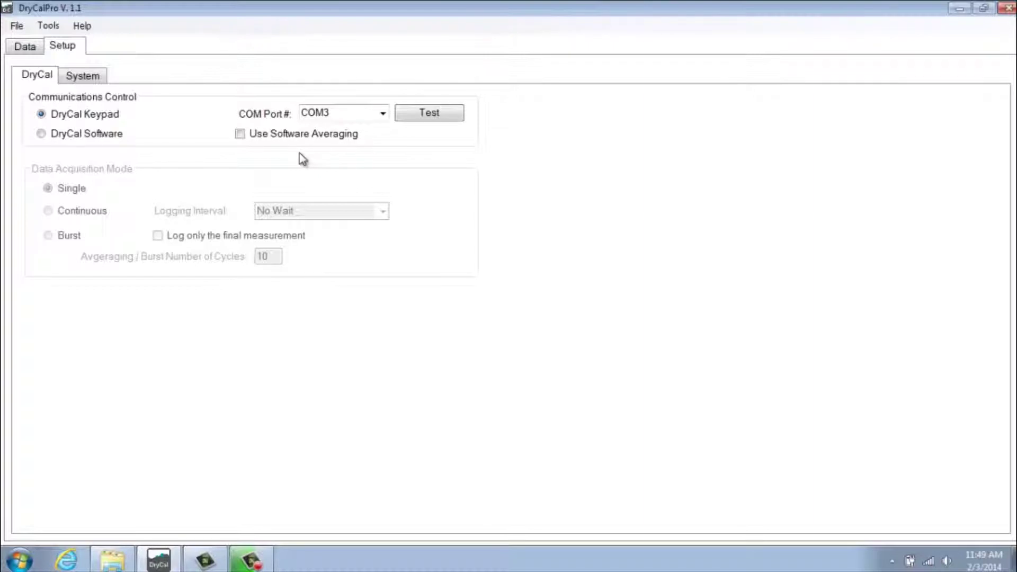
left_click(381, 113)
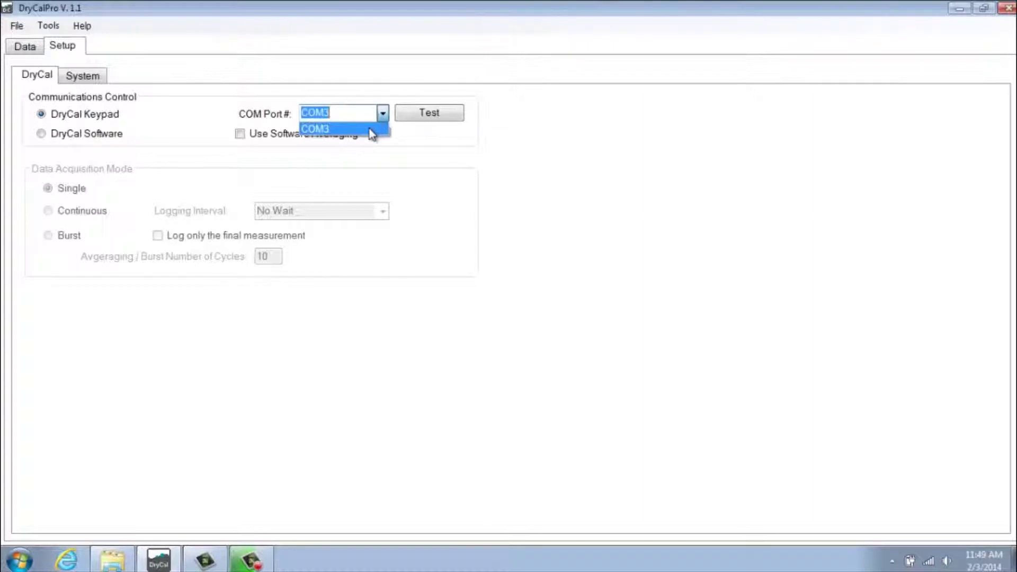
left_click(374, 130)
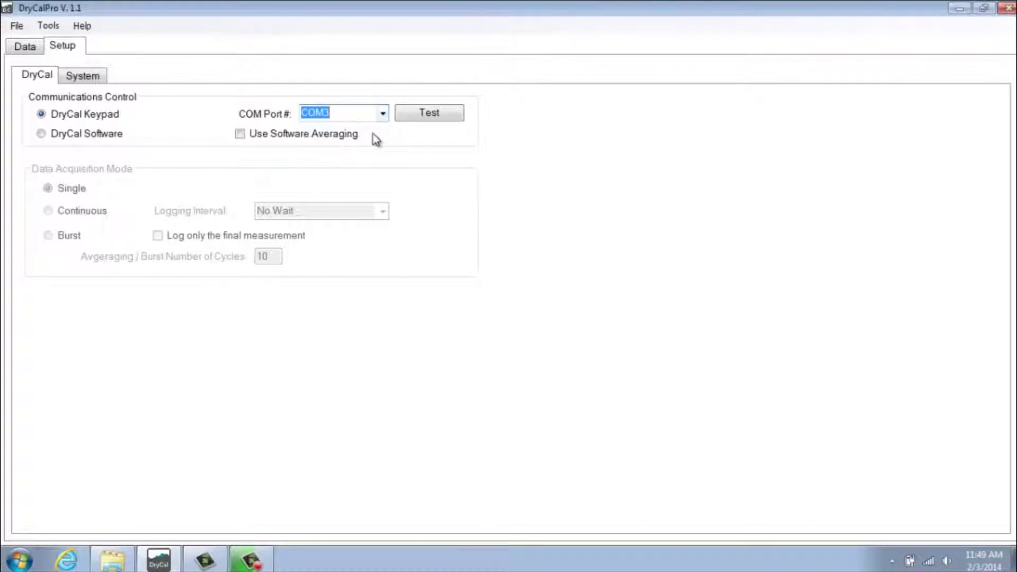
left_click(423, 118)
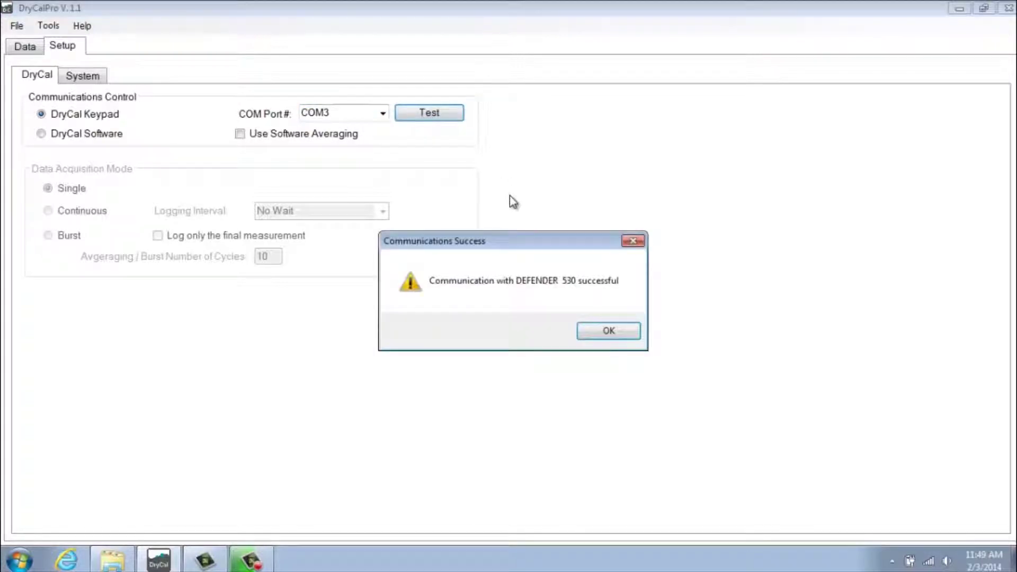
left_click(606, 331)
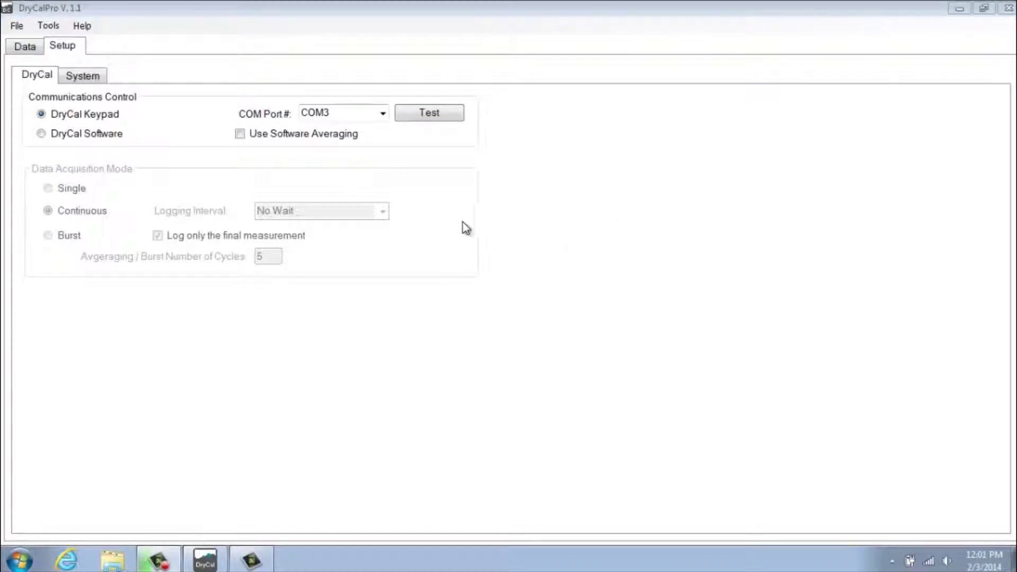
Give control to DryCal Software with No Wait logging, Burst mode and 5 cycles.
left_click(103, 135)
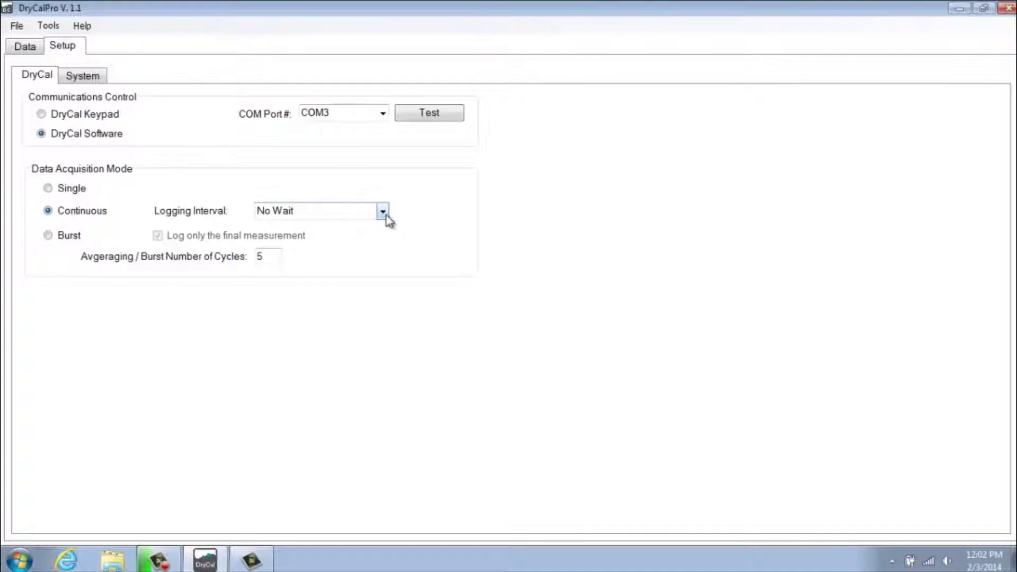
left_click(382, 212)
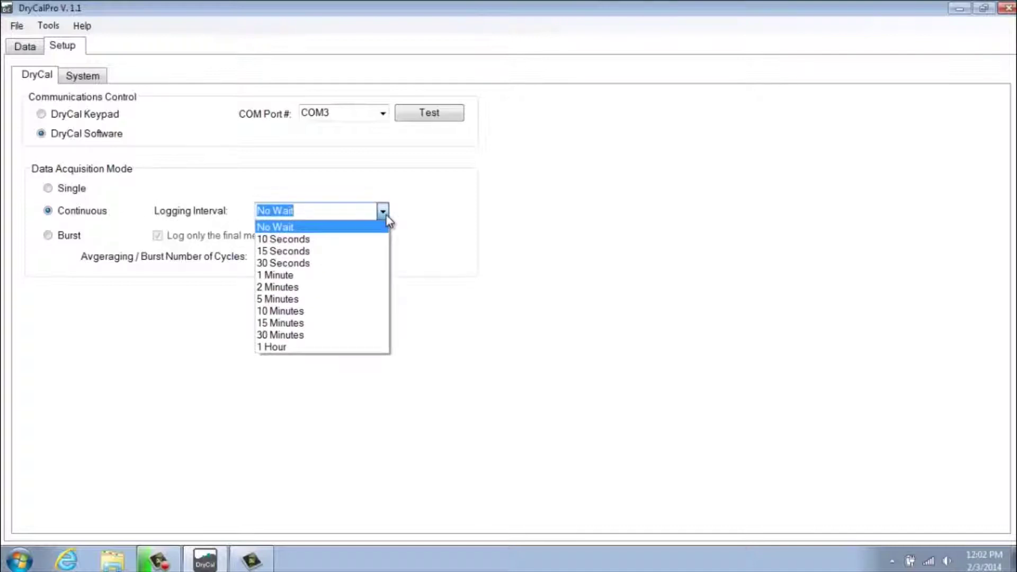
left_click(383, 212)
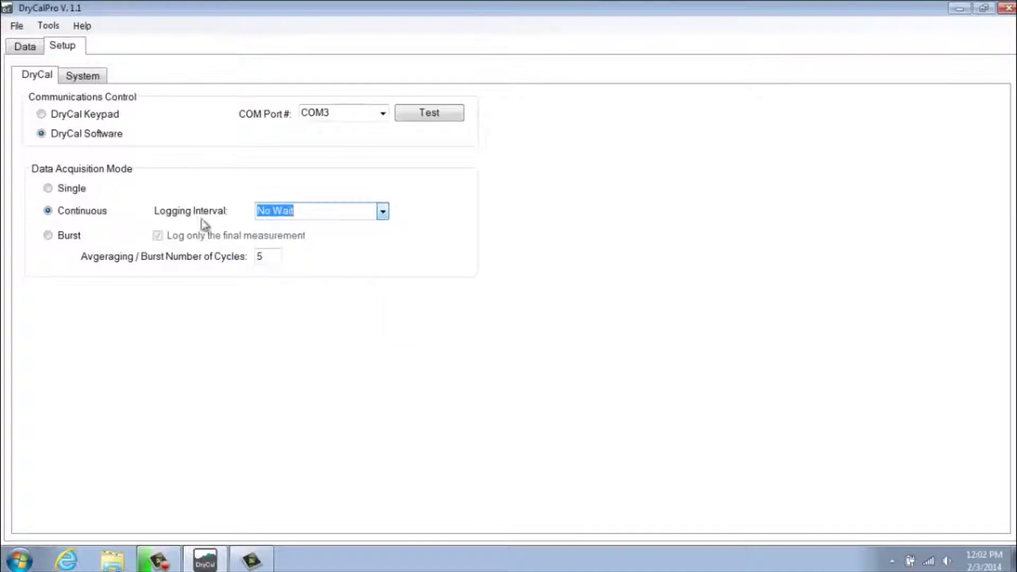
left_click(68, 236)
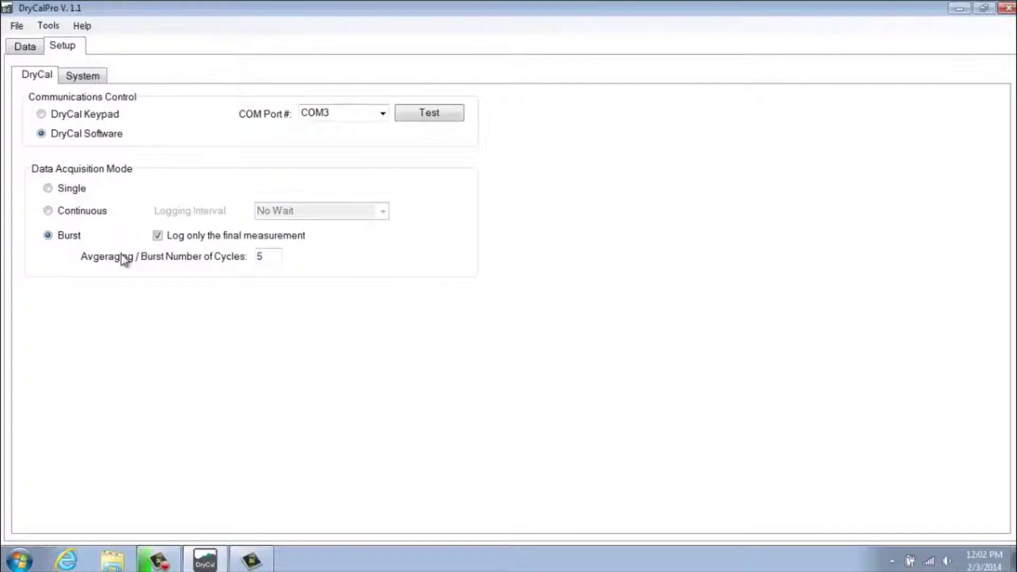
double_click(258, 256)
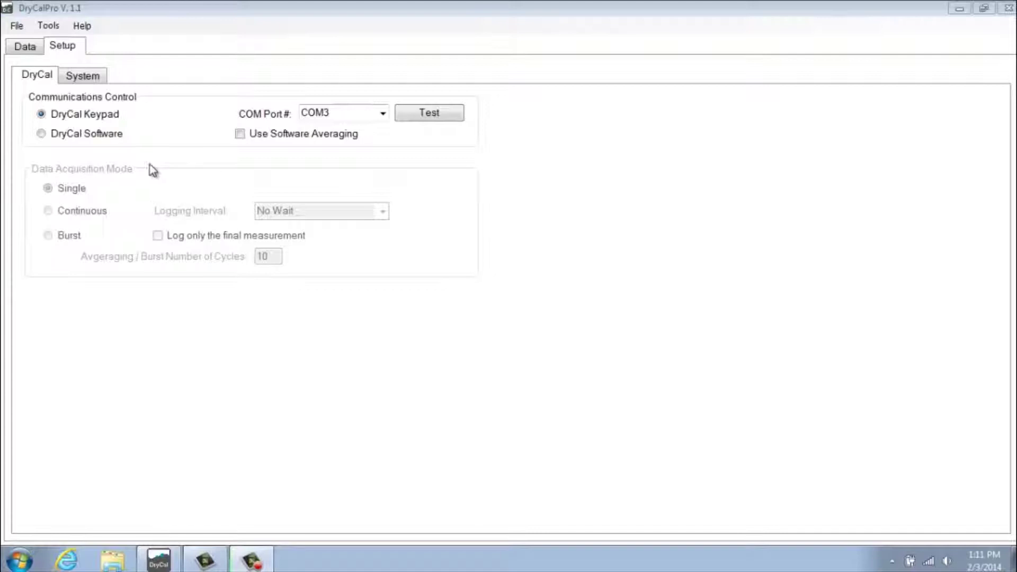
Show the System settings sub-tab.
left_click(101, 78)
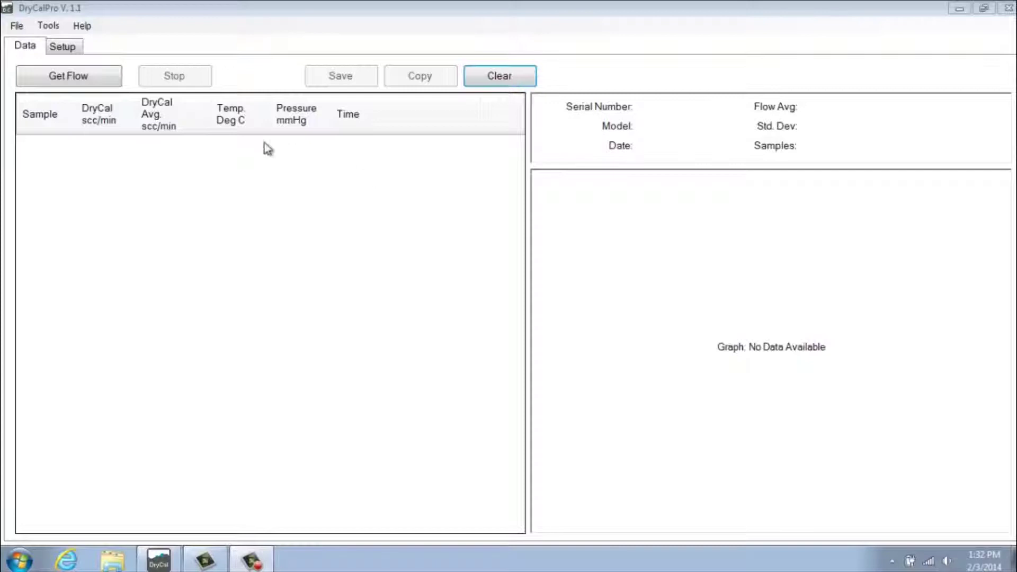
Start Get Flow to capture five readings averaging 2406.0 scc/min into the table and graph.
left_click(91, 79)
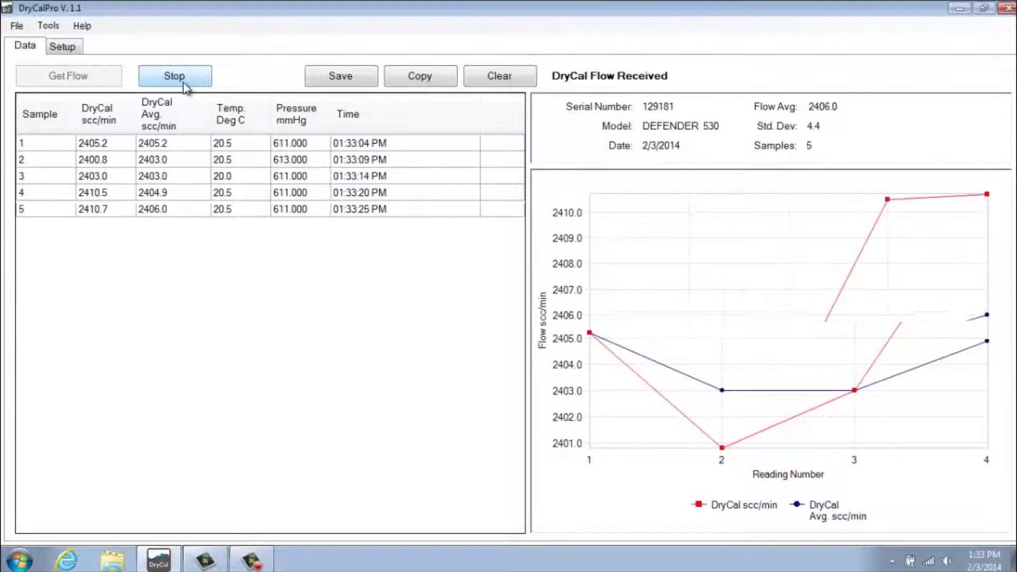
Stop recording and save the five readings as a report, replacing test2.doc.
left_click(185, 85)
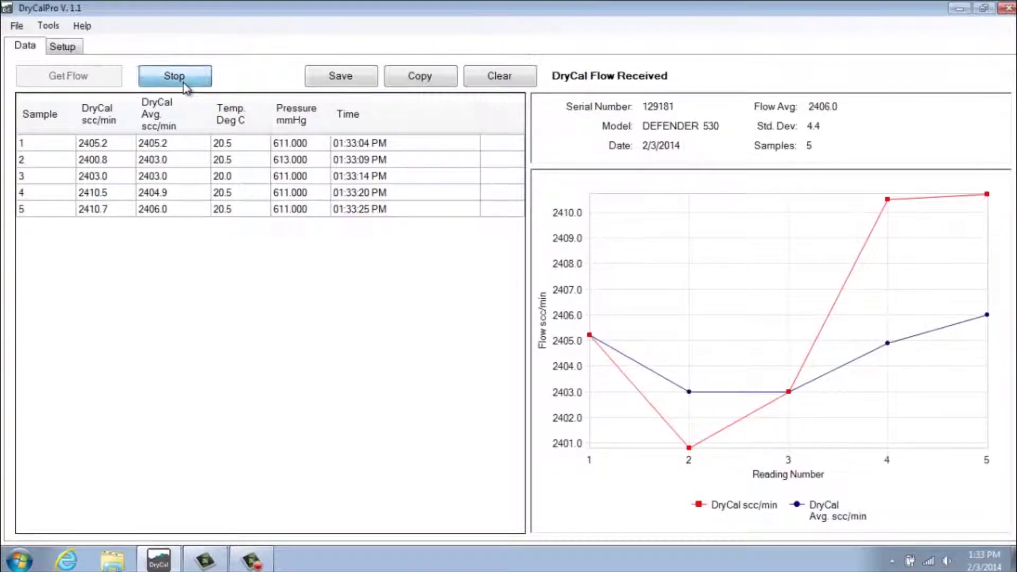
left_click(324, 84)
left_click(170, 176)
left_click(367, 353)
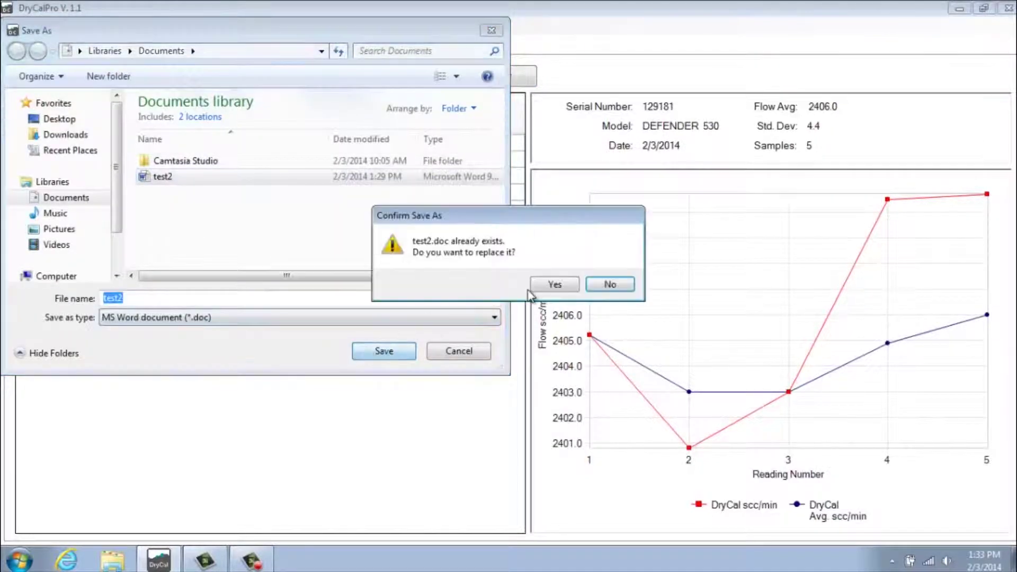
left_click(552, 285)
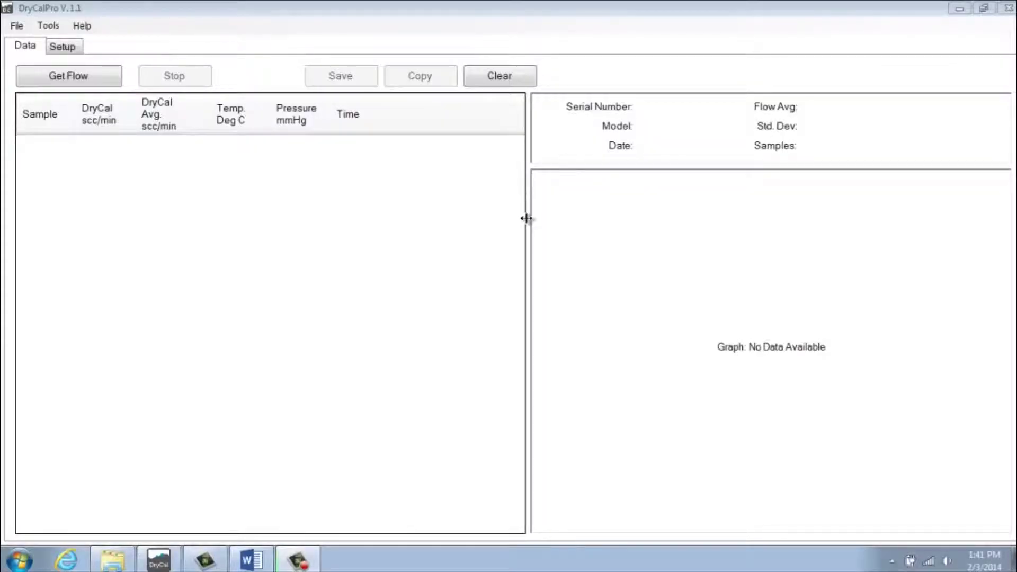
Open 'DryCal Pro Data Report' from the Documents library in Word.
left_click(112, 566)
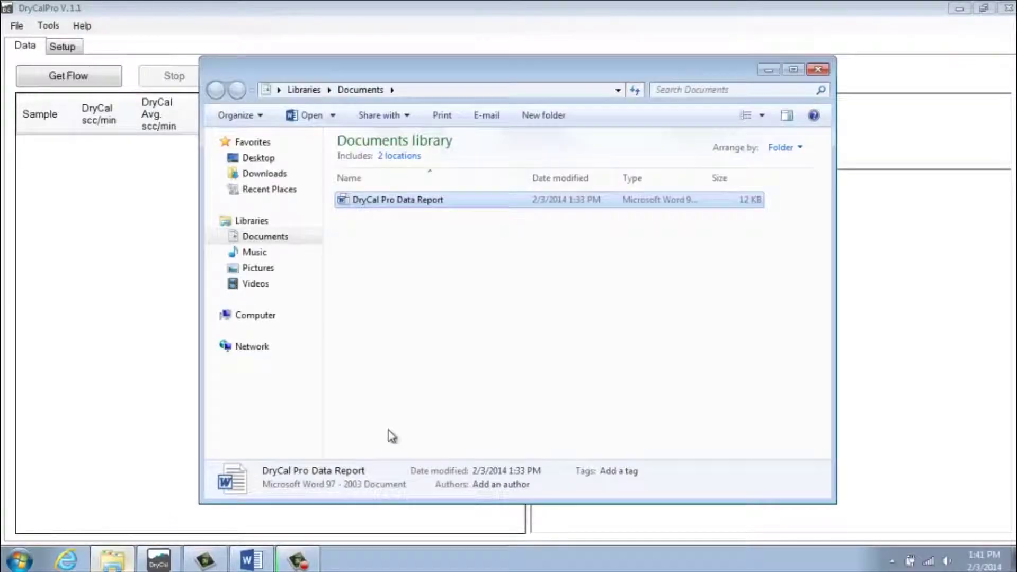
double_click(474, 202)
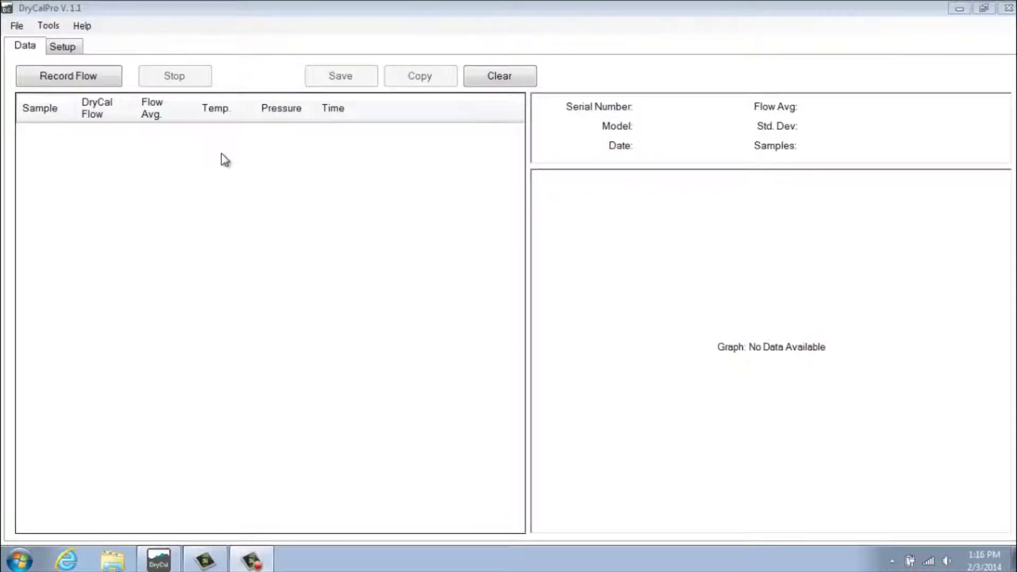
Open the DryCal Pro Help on About DryCal Pro and maximize its window.
left_click(82, 26)
left_click(100, 41)
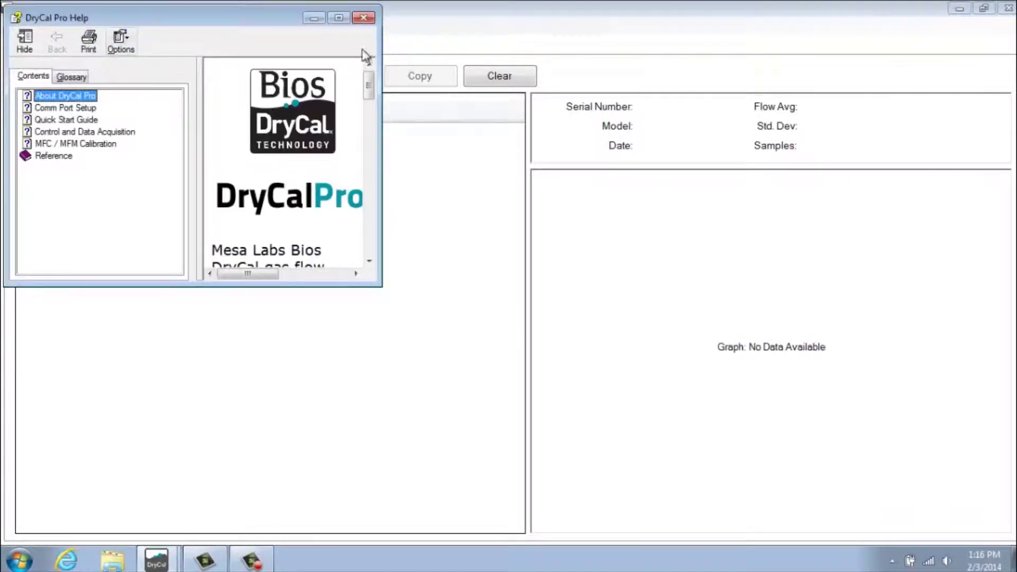
left_click(341, 21)
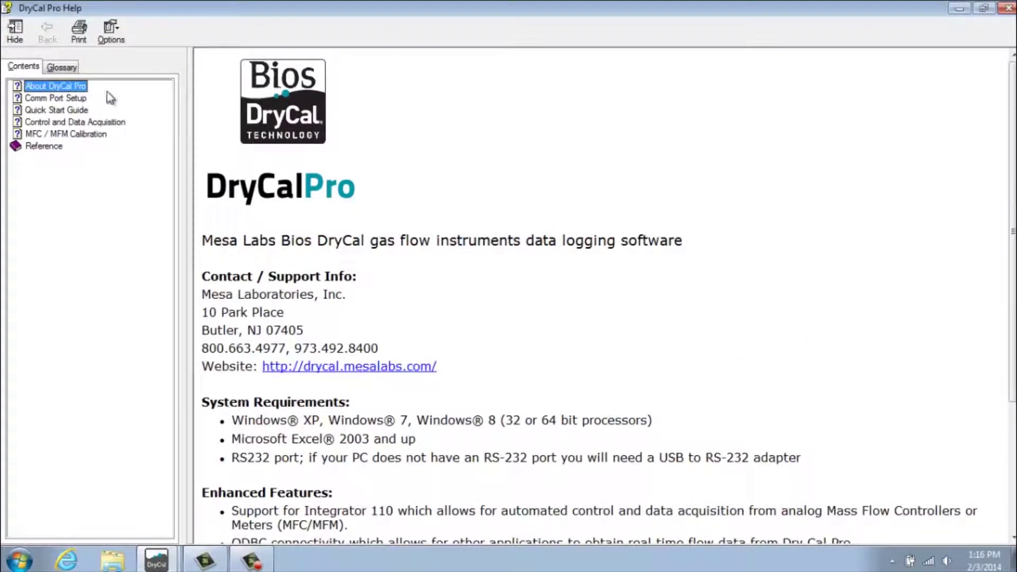